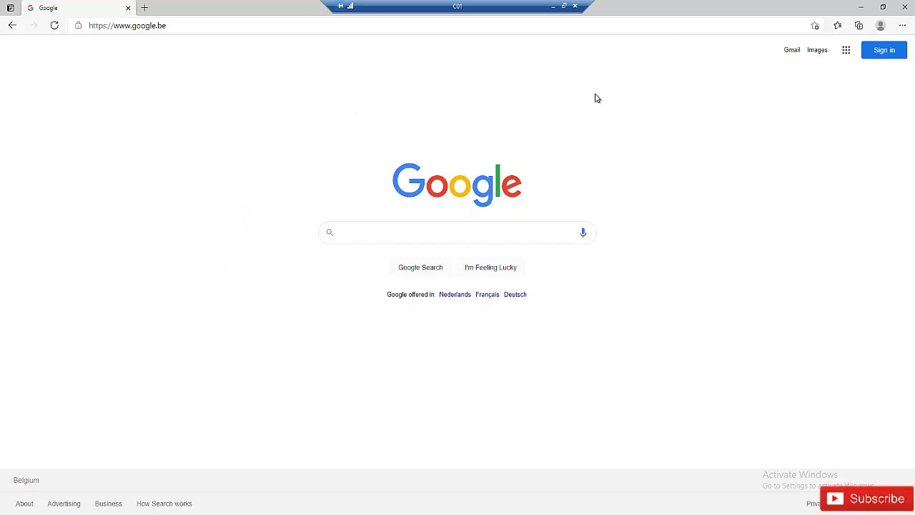
Open Edge's Settings page from the Settings and more menu
left_click(903, 27)
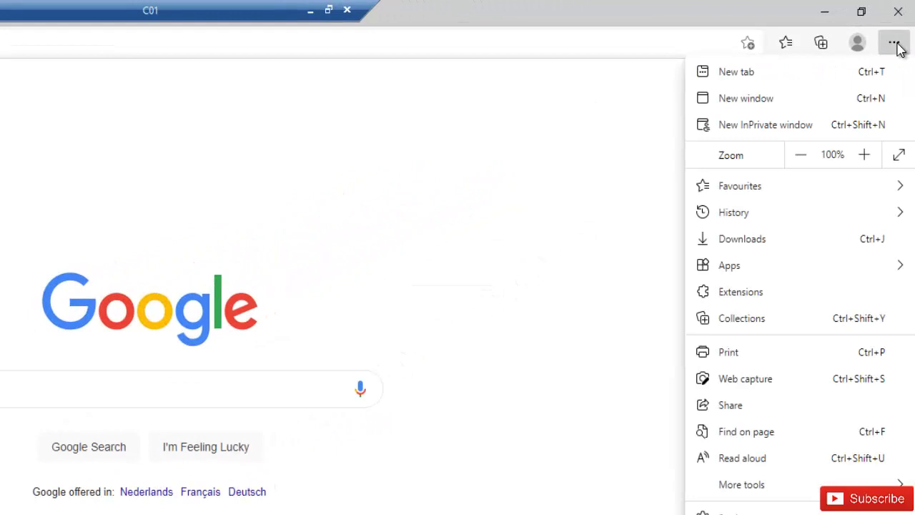
left_click(790, 28)
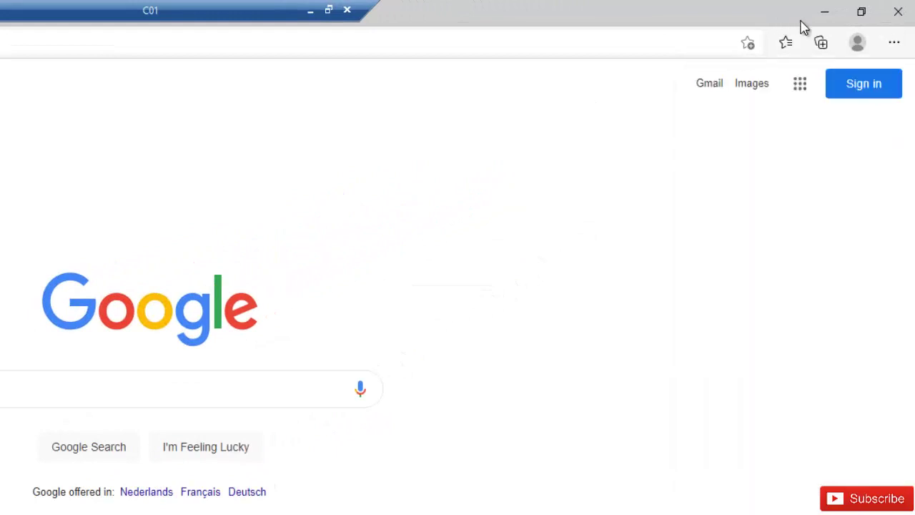
left_click(896, 48)
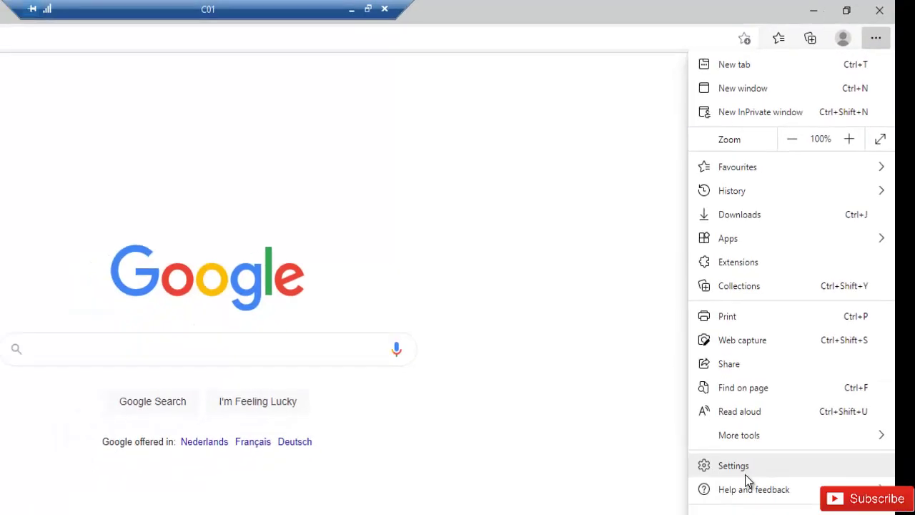
left_click(729, 466)
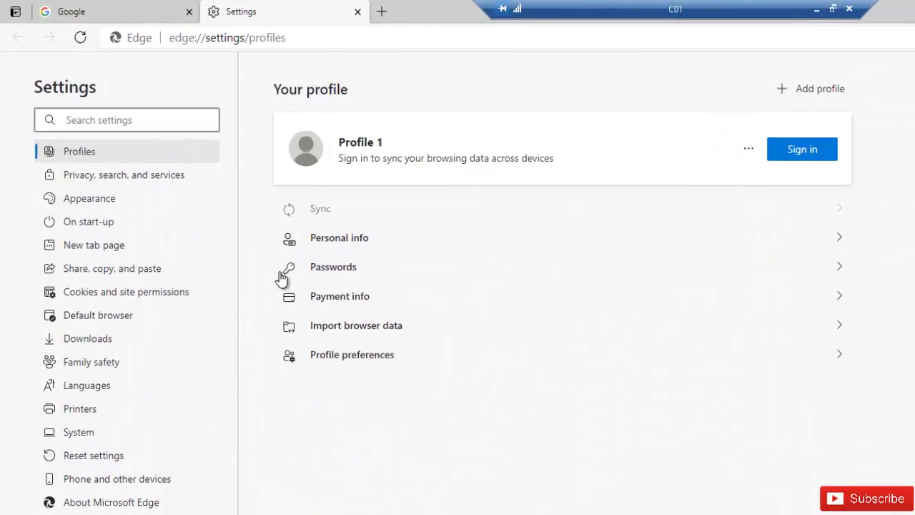
Reset Edge by restoring all settings to their default values
left_click(104, 463)
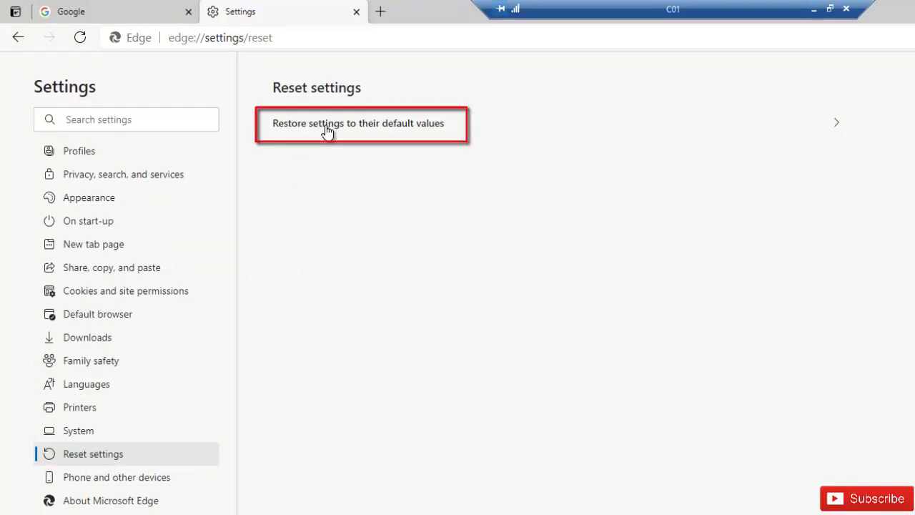
left_click(390, 121)
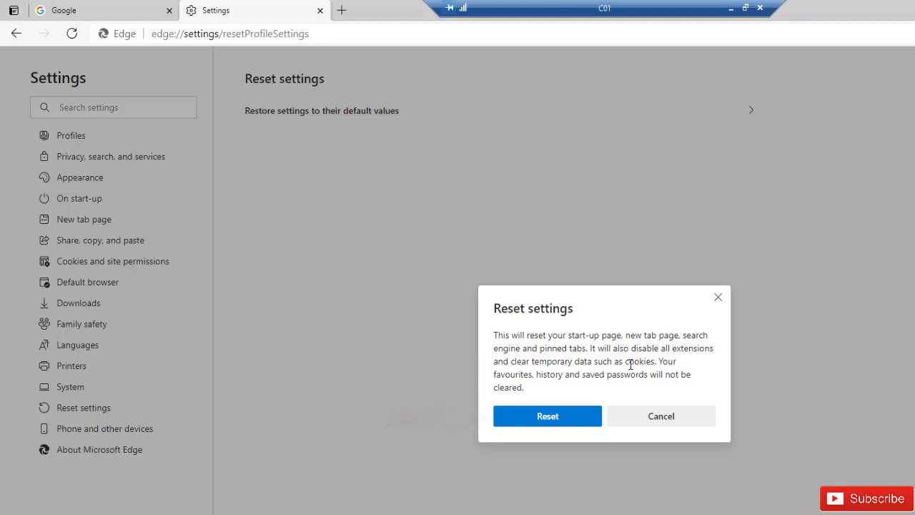
left_click(542, 424)
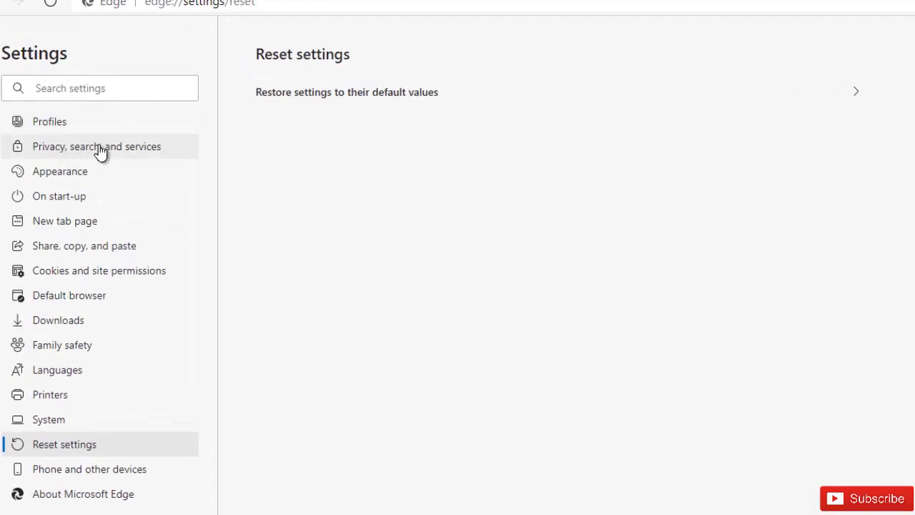
In Privacy, search and services, open Clear browsing data with time range set to All time
left_click(98, 148)
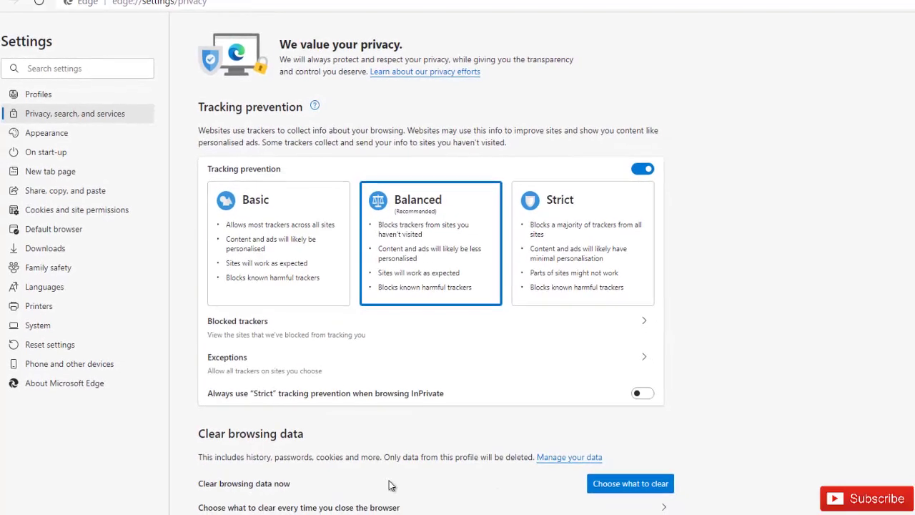
left_click(595, 478)
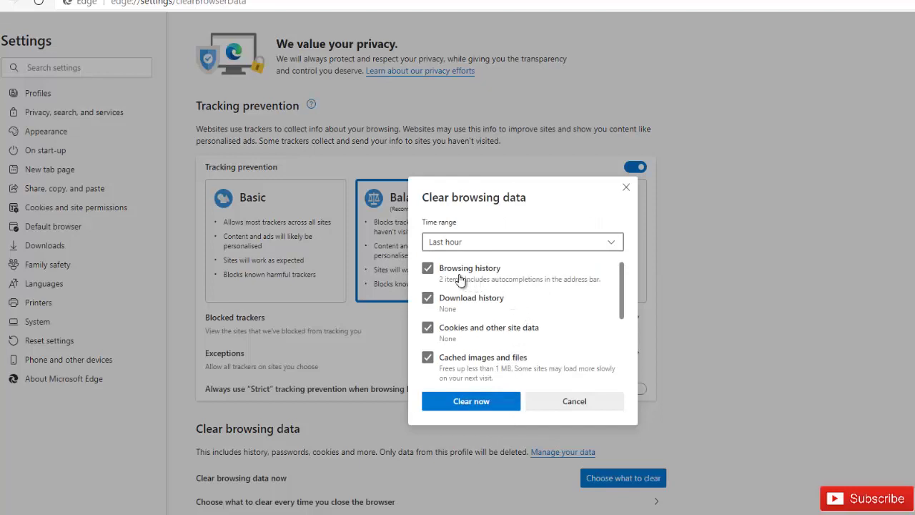
left_click(482, 244)
left_click(452, 341)
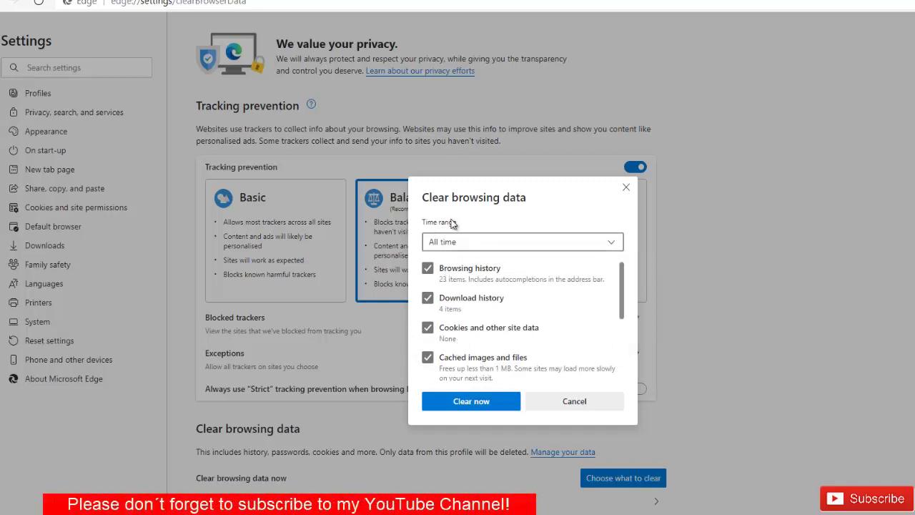
left_click(469, 246)
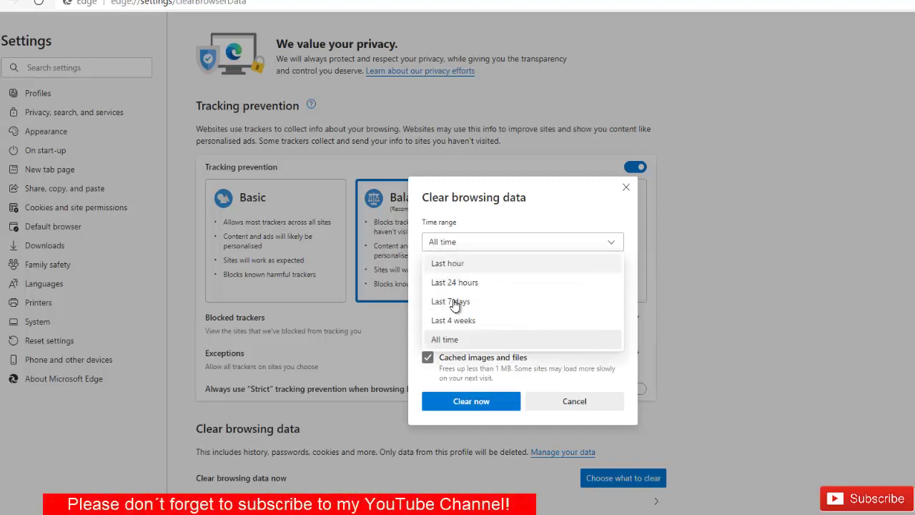
left_click(454, 342)
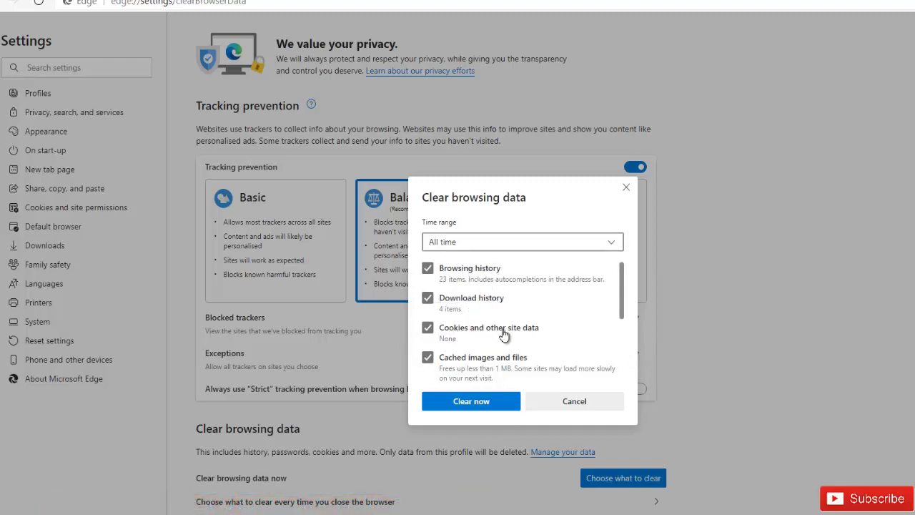
Tick Autofill form data and All data from the previous Edge version
scroll(509, 330, "down", 1)
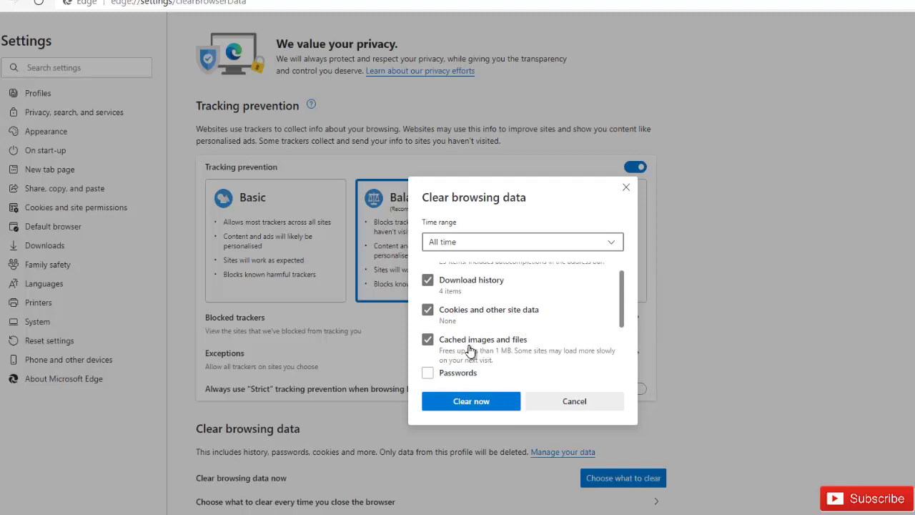
scroll(467, 349, "down", 1)
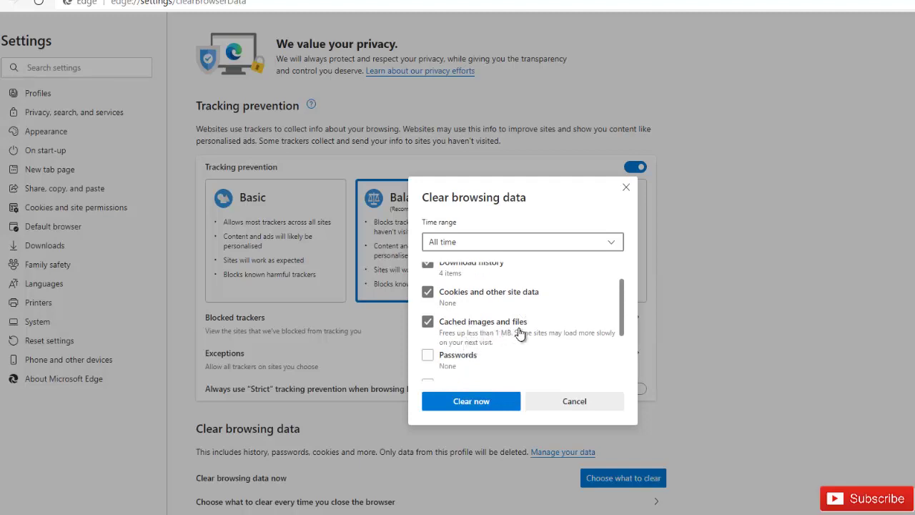
scroll(504, 329, "down", 3)
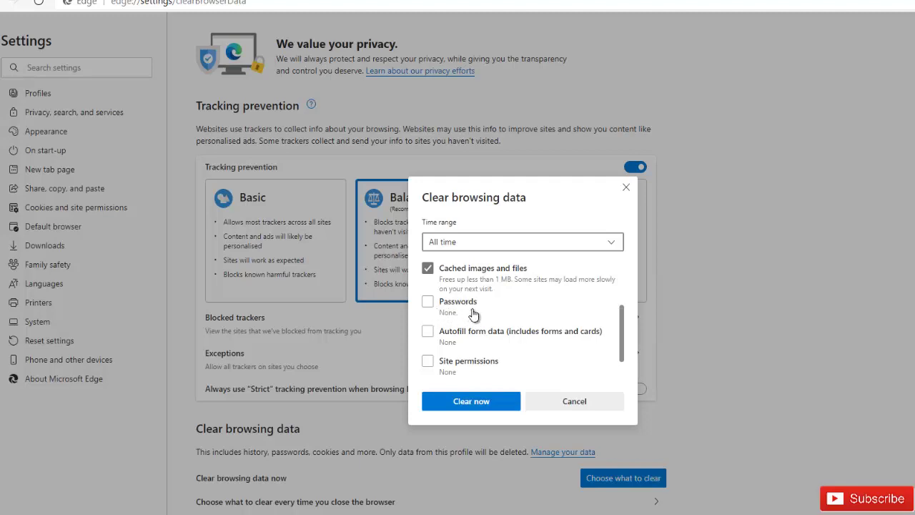
scroll(481, 347, "down", 2)
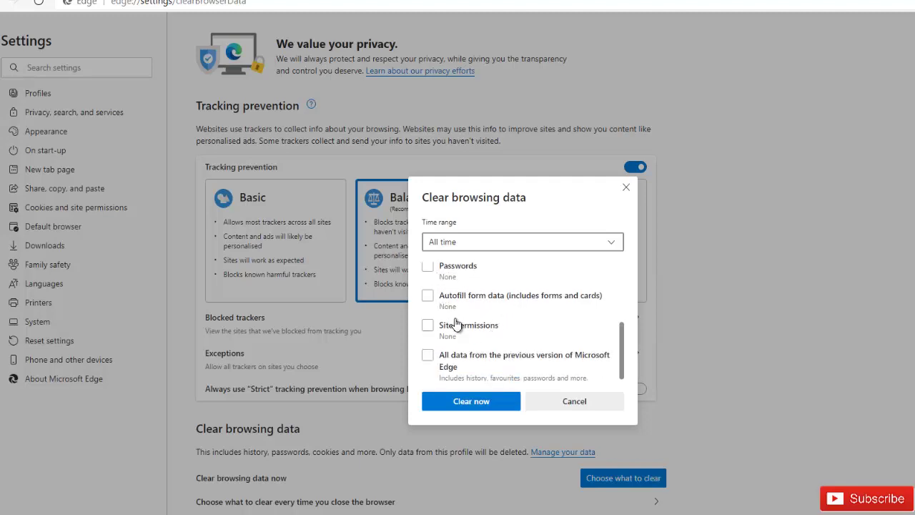
left_click(429, 298)
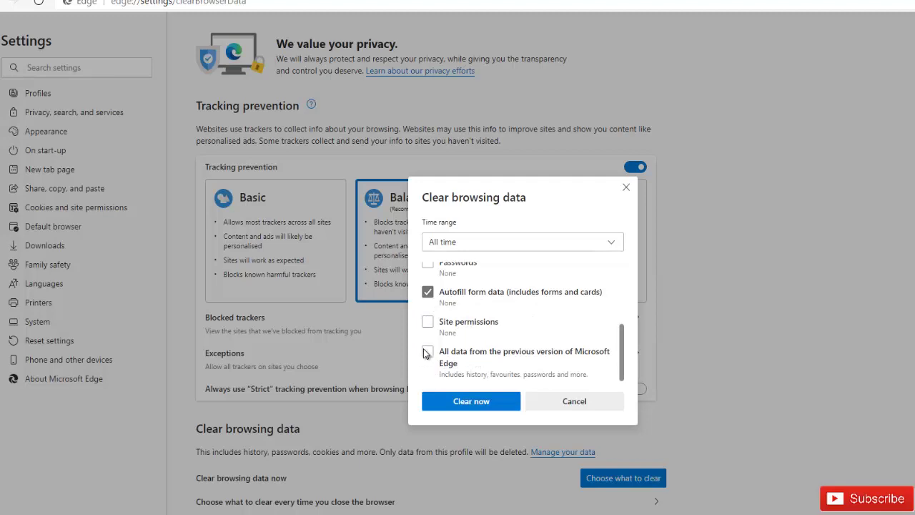
scroll(501, 361, "down", 1)
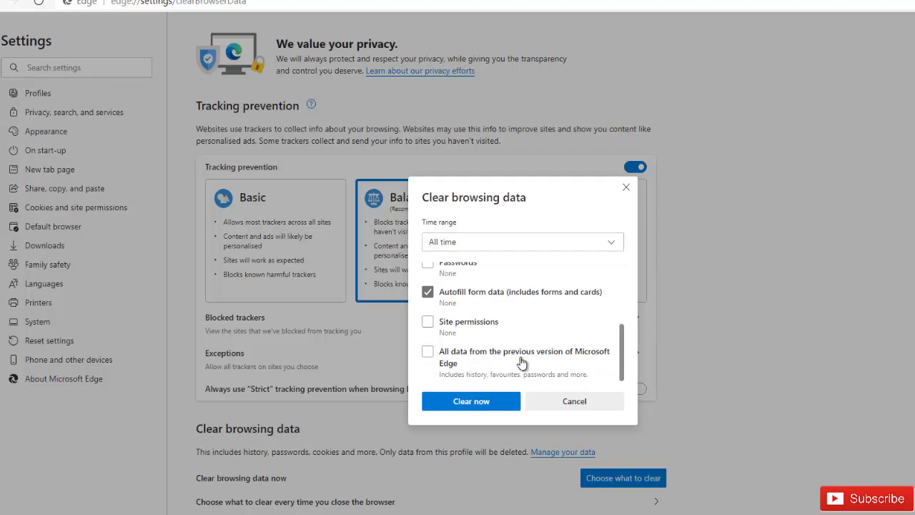
left_click(432, 354)
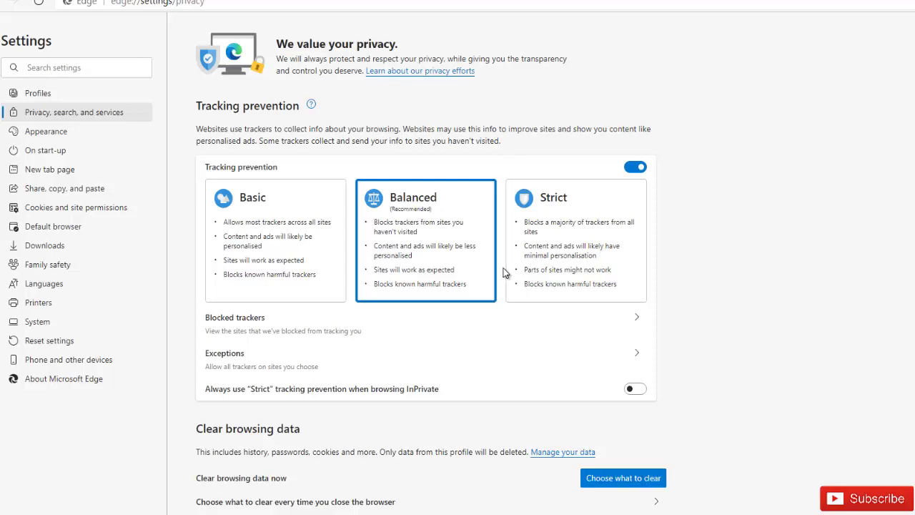
Open the About Microsoft Edge page to check for updates
left_click(72, 377)
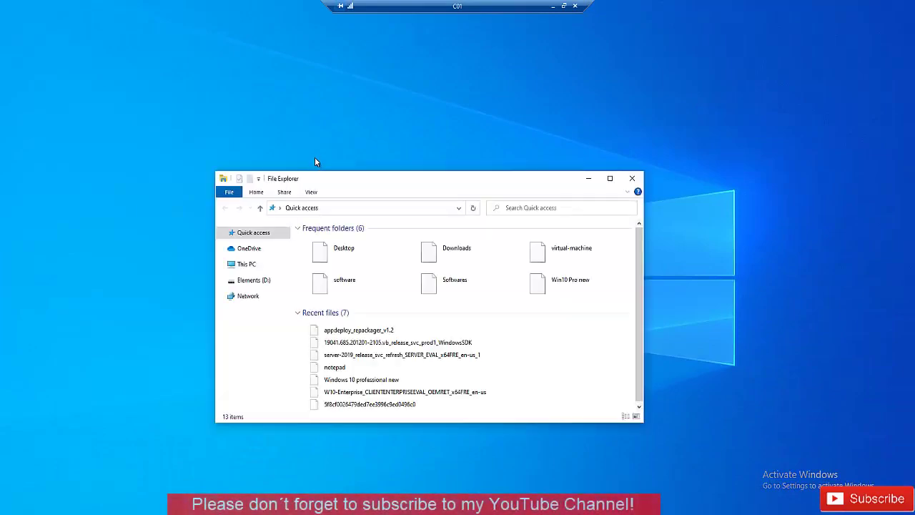
Go to %username%\AppData\Local\Packages maximized and select Microsoft.MicrosoftEdge_8wekyb3d8bbwe
left_click(363, 206)
type("C:\\Users\\%username%\\AppData\\Local\\Packages\\")
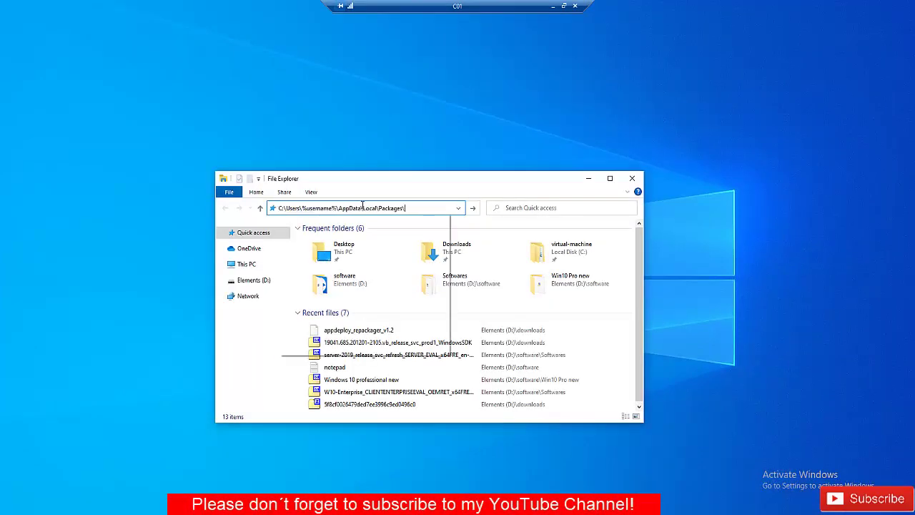
key("Return")
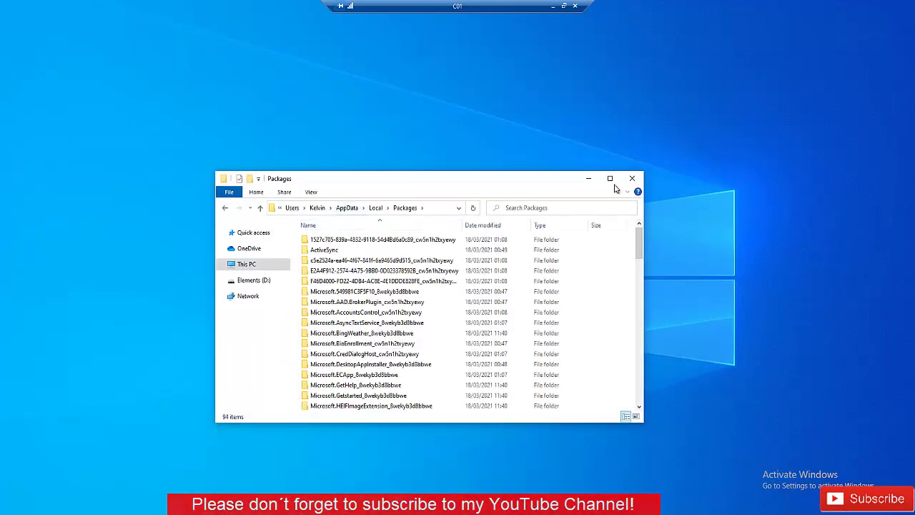
left_click(610, 178)
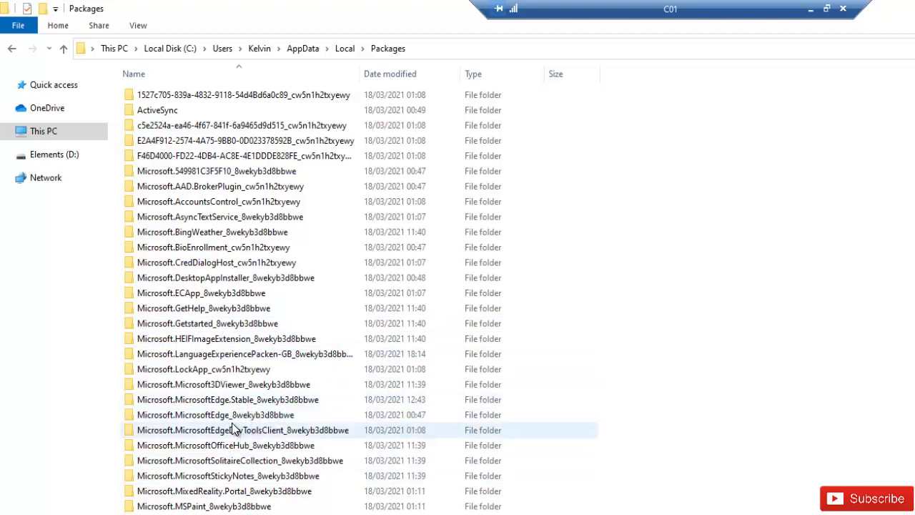
left_click(233, 422)
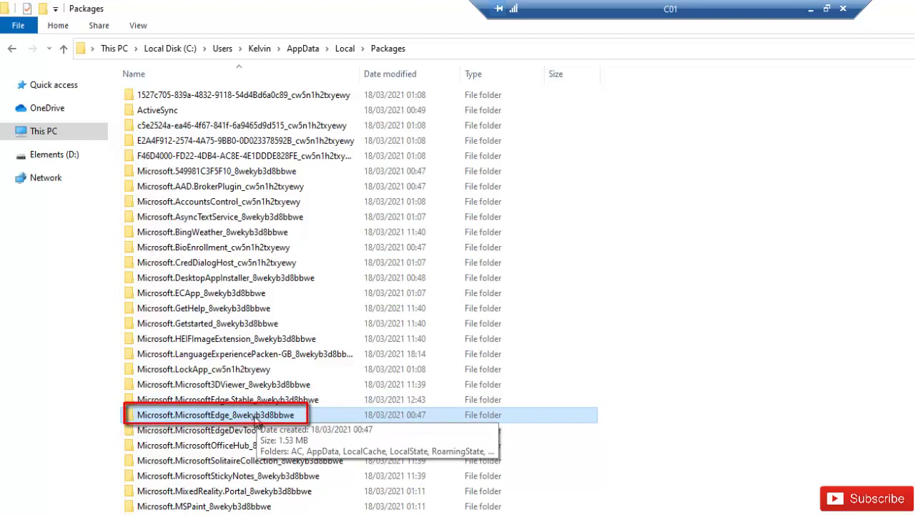
Open Microsoft.MicrosoftEdge_8wekyb3d8bbwe and delete all eight subfolders inside it
double_click(256, 418)
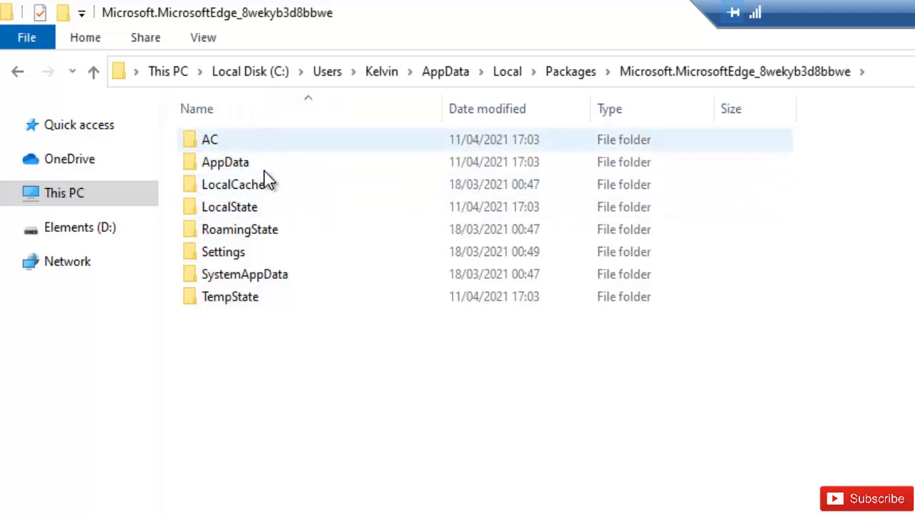
left_click(253, 152)
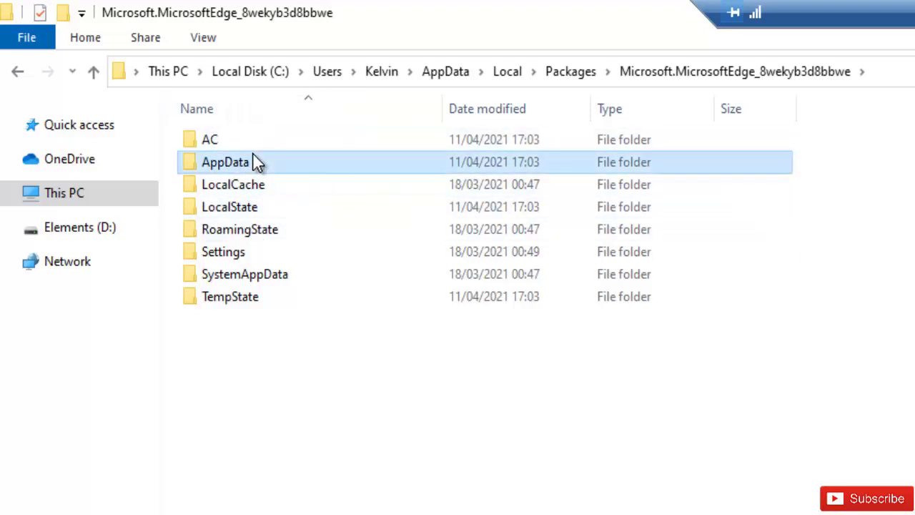
key("ctrl+a")
key("Delete")
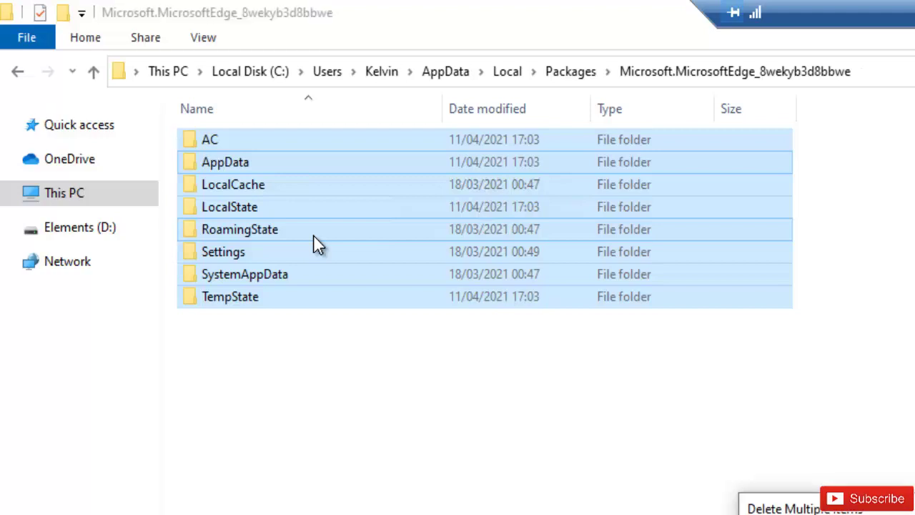
key("Return")
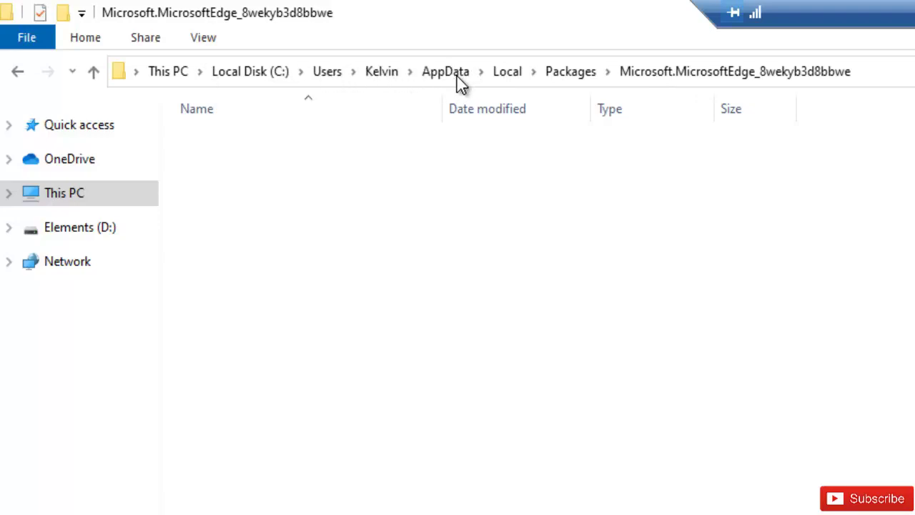
left_click(381, 73)
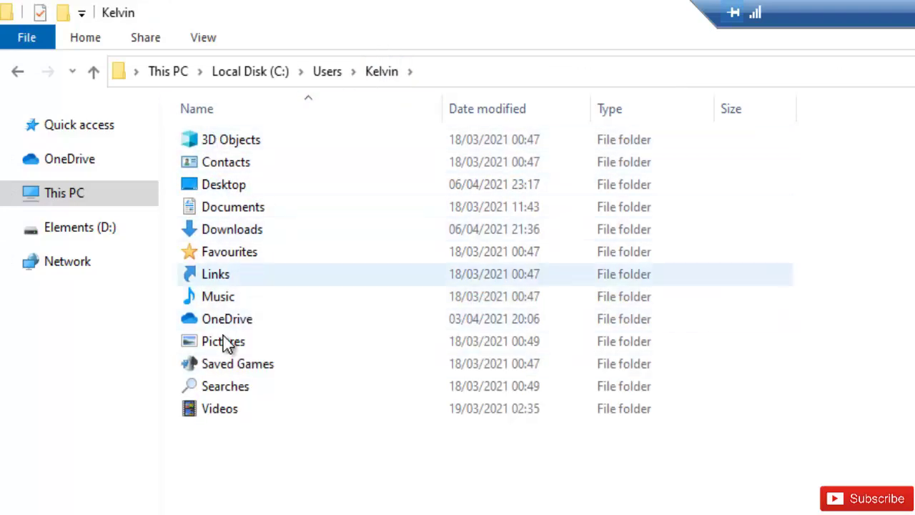
left_click(212, 42)
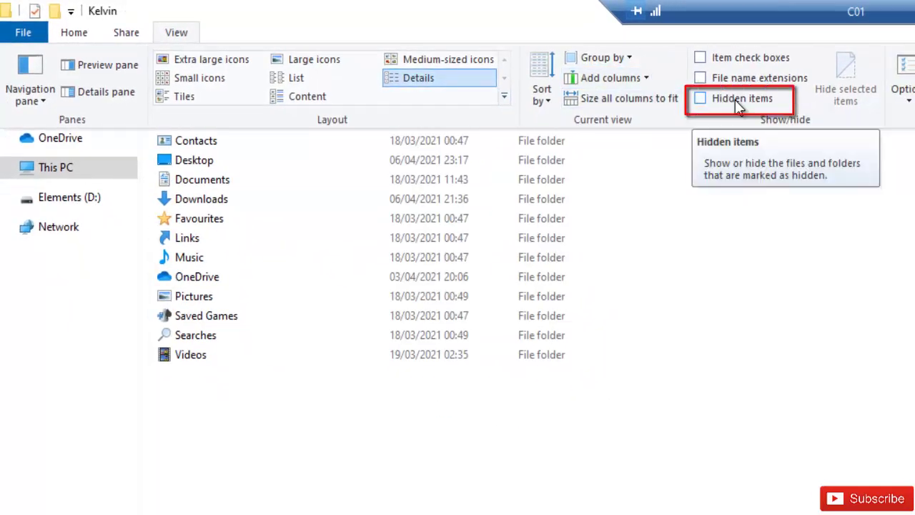
left_click(715, 99)
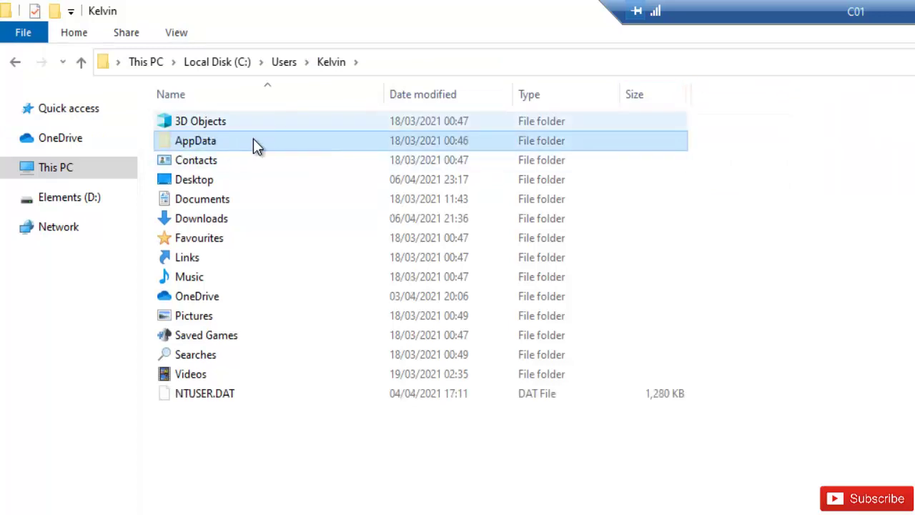
left_click(176, 32)
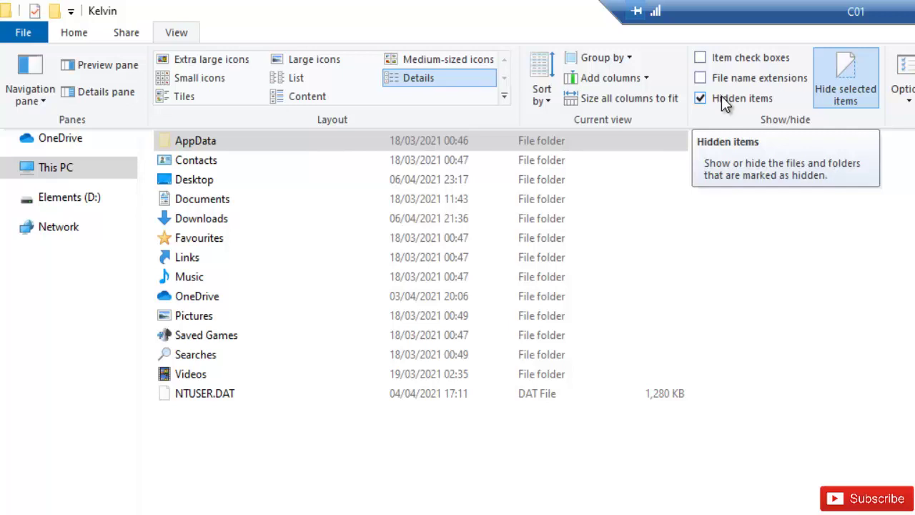
left_click(591, 485)
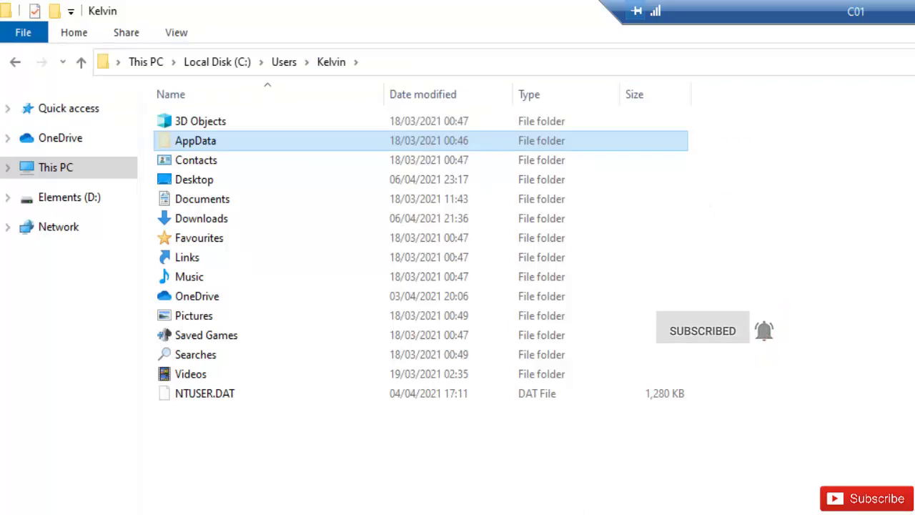
Search the Start menu for 'power' and run Windows PowerShell ISE as administrator
key("super")
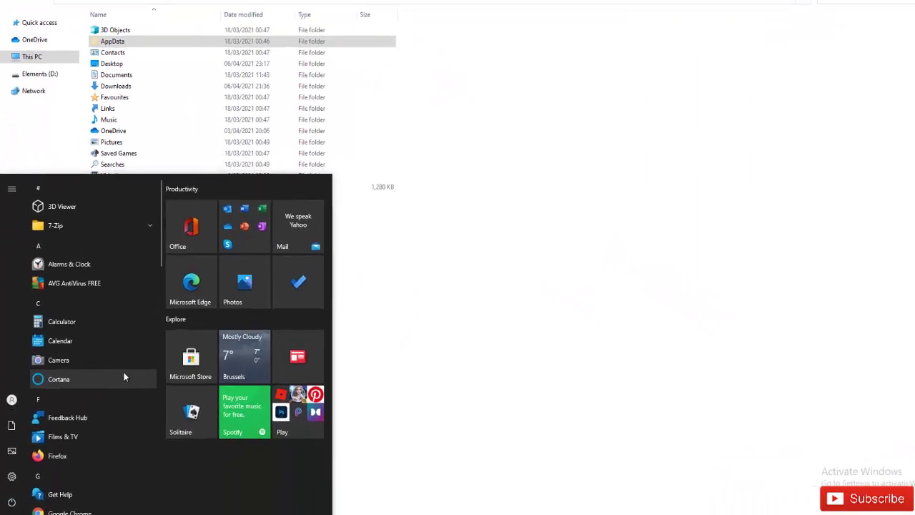
type("mdocr")
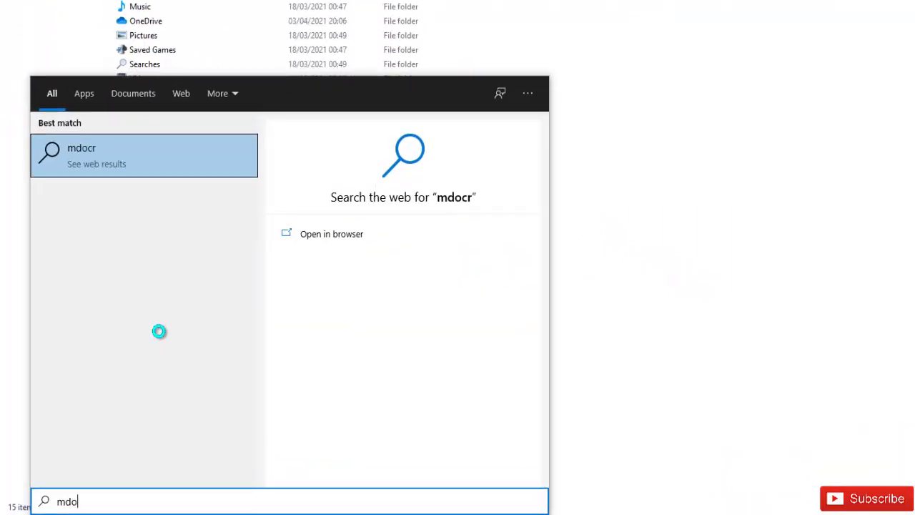
key("BackSpace")
key("BackSpace")
type("icr")
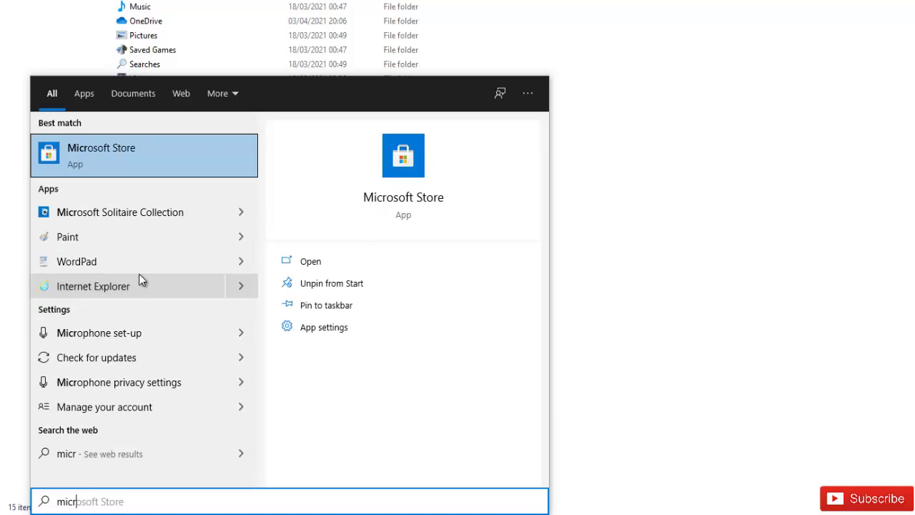
key("BackSpace")
key("BackSpace")
key("BackSpace")
key("BackSpace")
type("power")
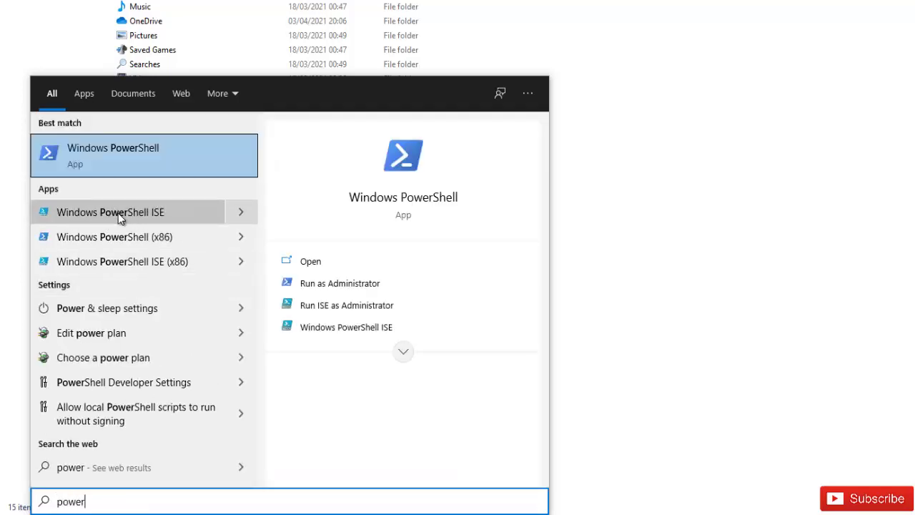
right_click(140, 218)
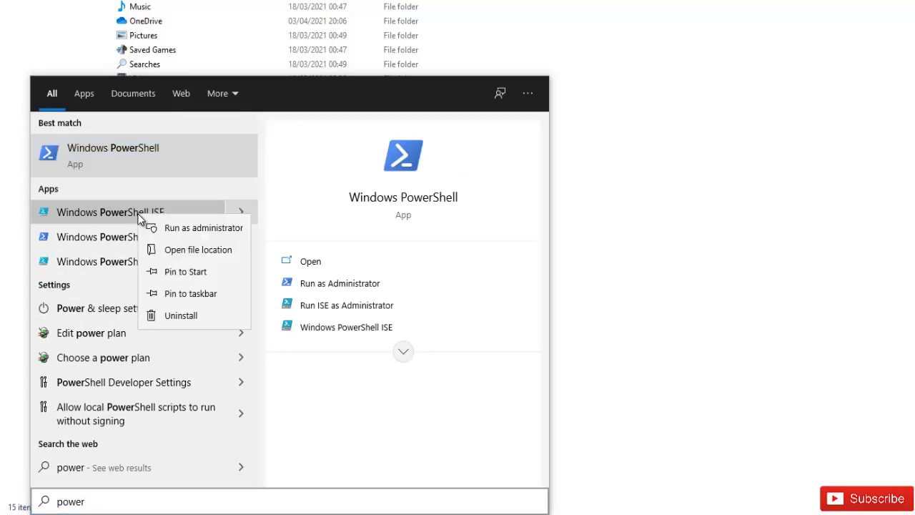
left_click(232, 183)
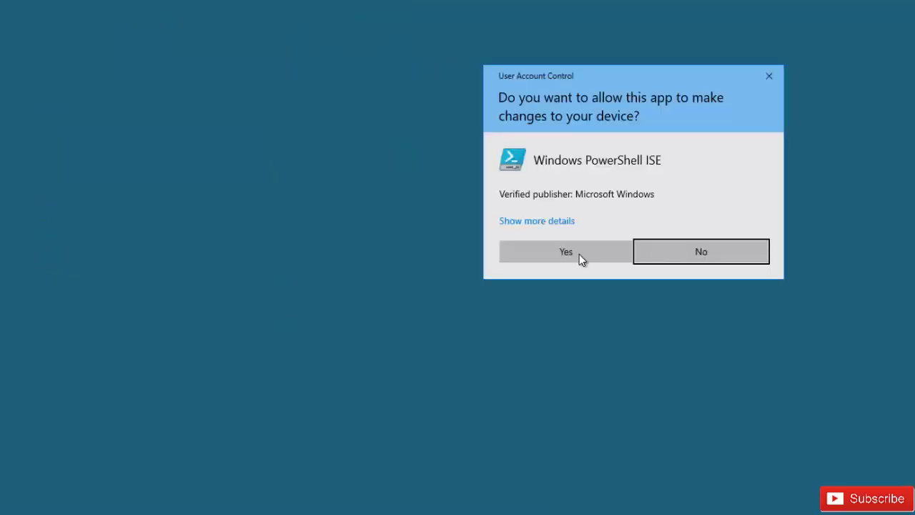
left_click(566, 251)
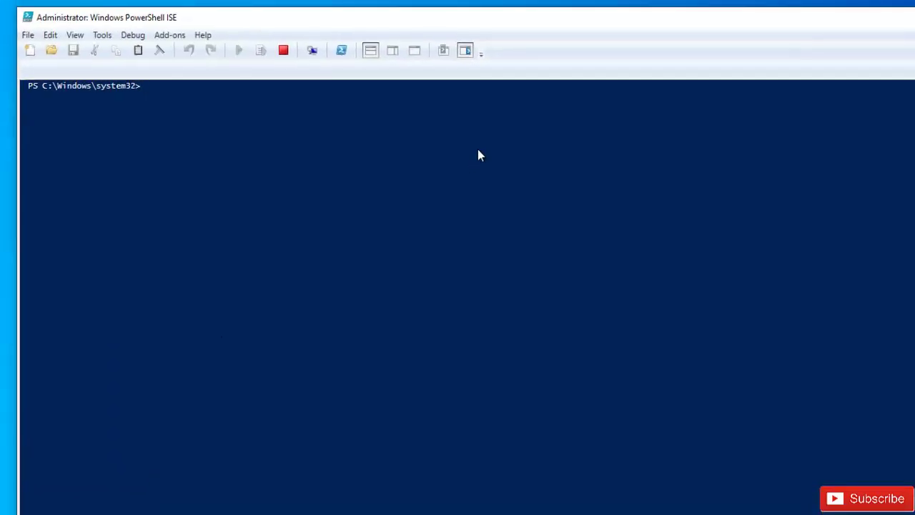
Paste the Get-AppXPackage … Add-AppxPackage -Register command into a new script and run it
left_click(392, 56)
left_click(372, 54)
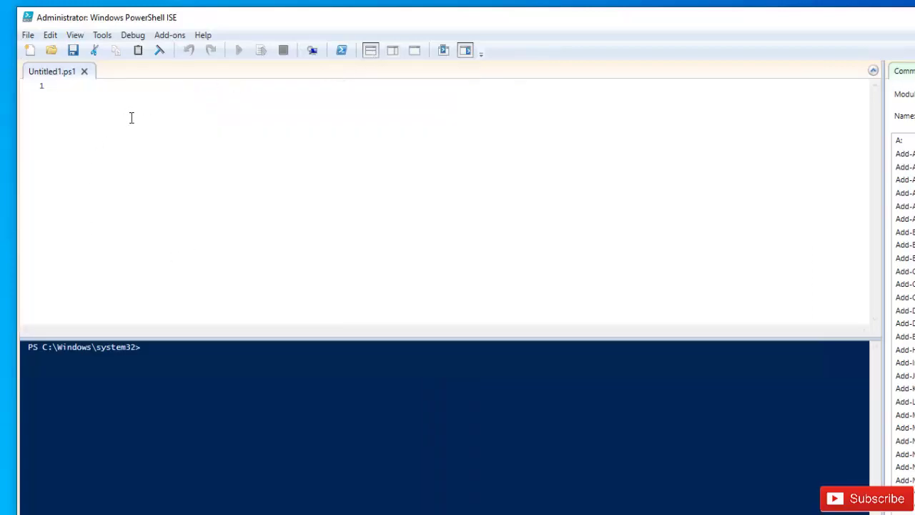
type("Get-AppXPackage -AllUsers -Name Microsoft.MicrosoftEdge | Foreach {Add-AppxPackage -DisableDevelopmentMode -Register \"$($_.InstallLocation)\\AppXManifest.xml\" -Verbose}")
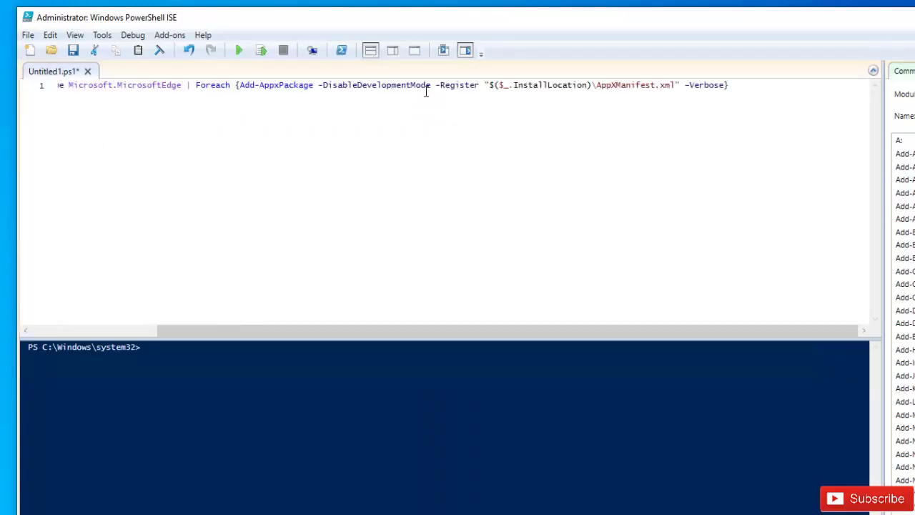
left_click(115, 330)
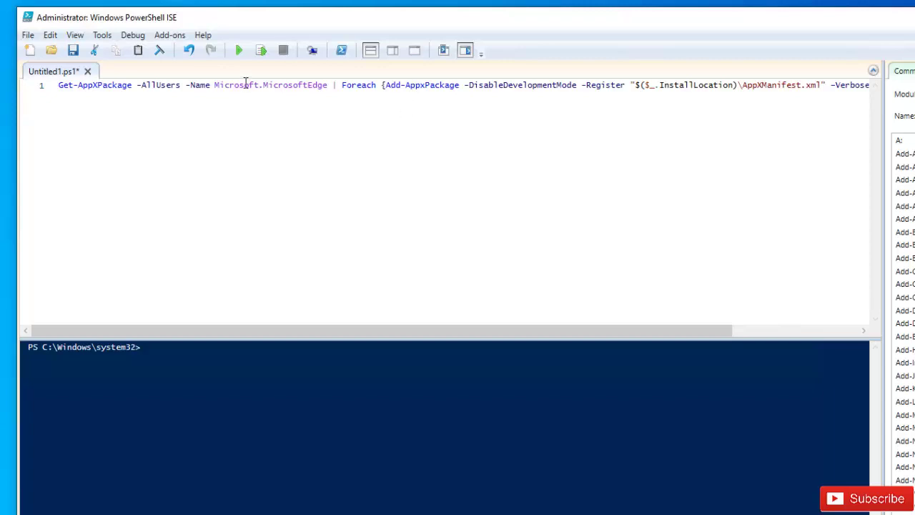
left_click(239, 53)
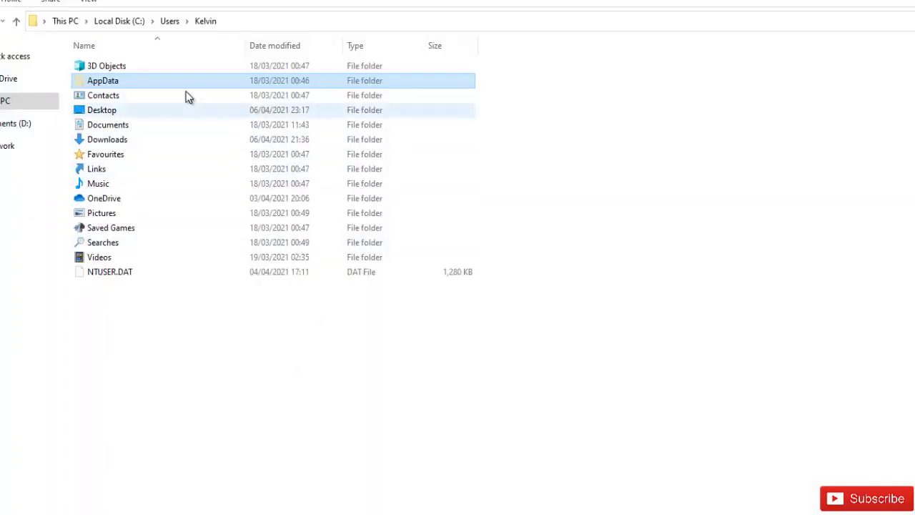
Navigate to C:\Users\%username%\AppData\Local\Packages\ and open Microsoft.MicrosoftEdge_8wekyb3d8bbwe
left_click(252, 21)
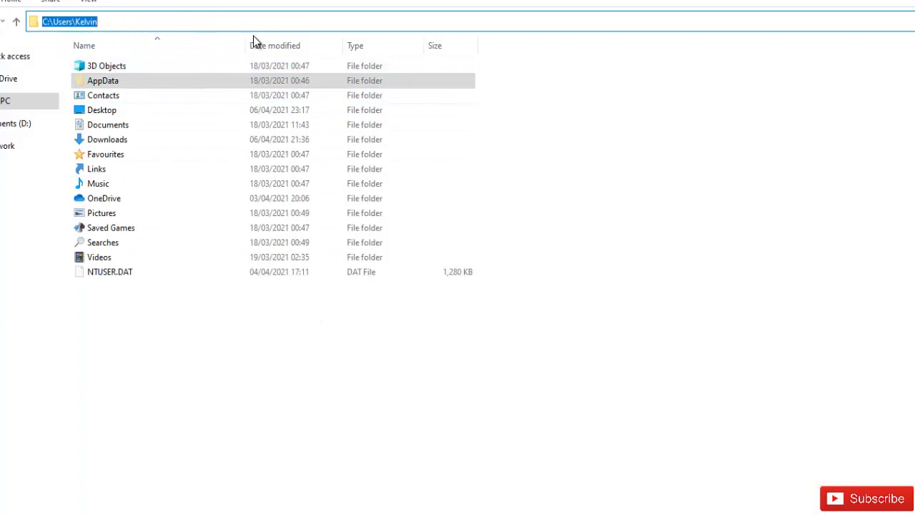
type("C:\\Users\\%username%\\AppData\\Local\\Packages\\")
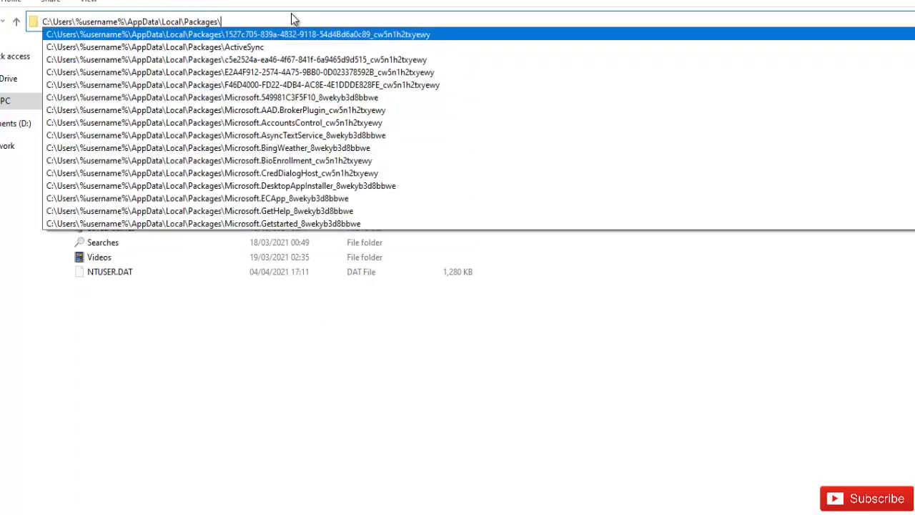
key("Return")
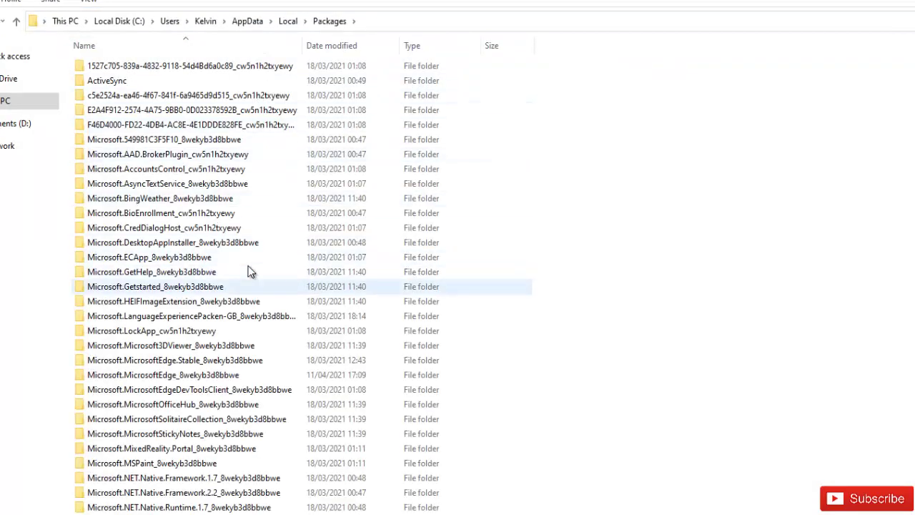
double_click(162, 379)
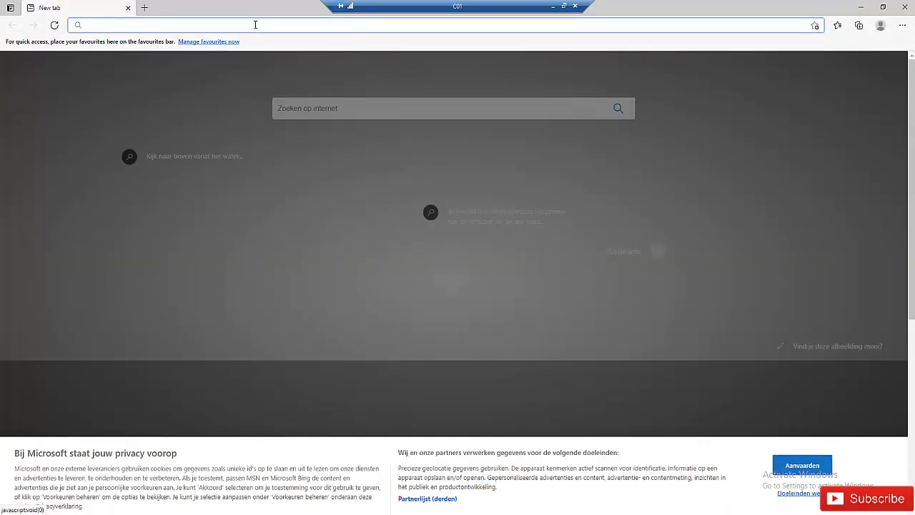
Go to google.com, accepting its cookie terms and declining the switch to Chrome
type("goog")
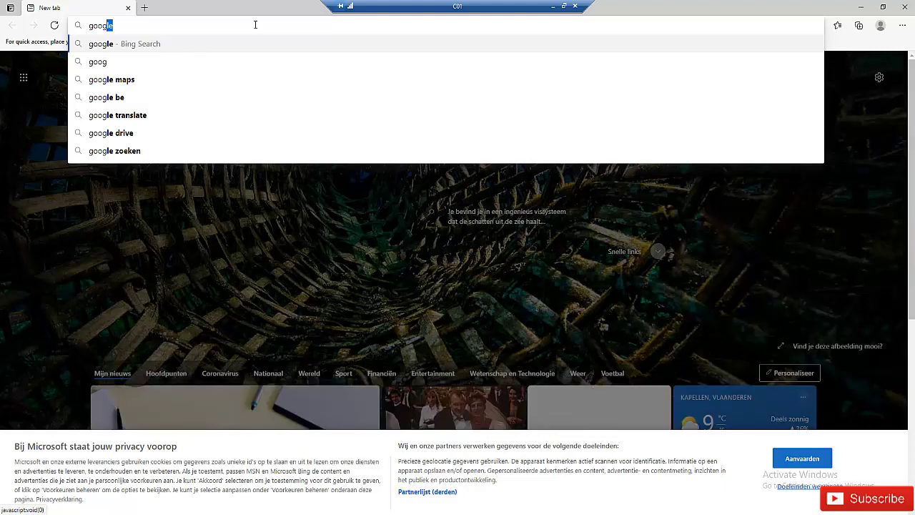
type("le.com")
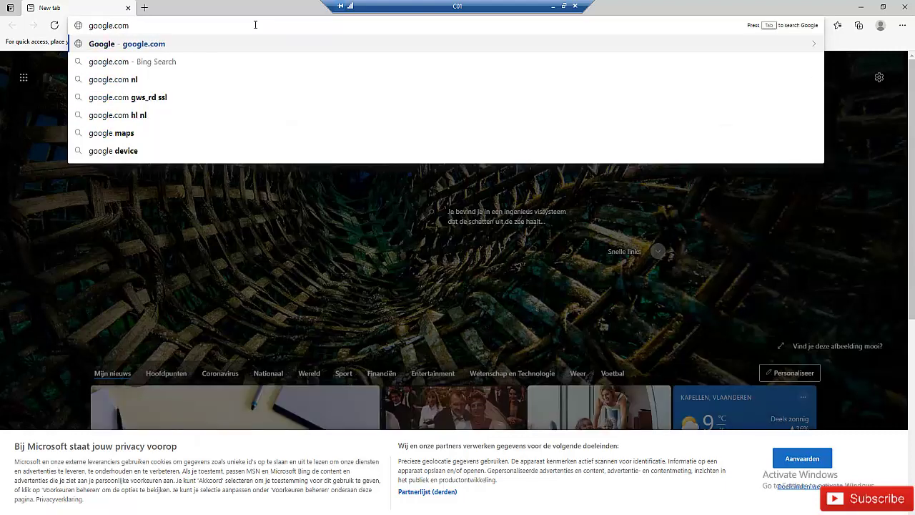
key("Return")
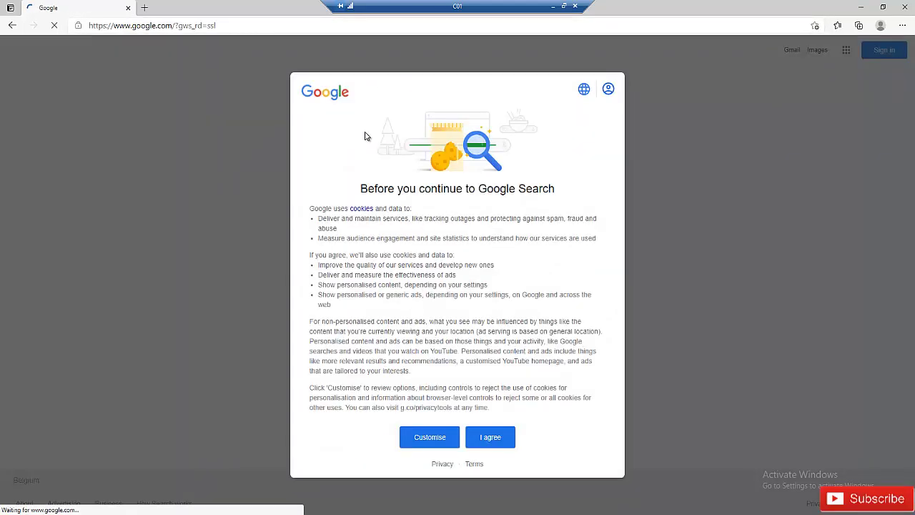
left_click(489, 438)
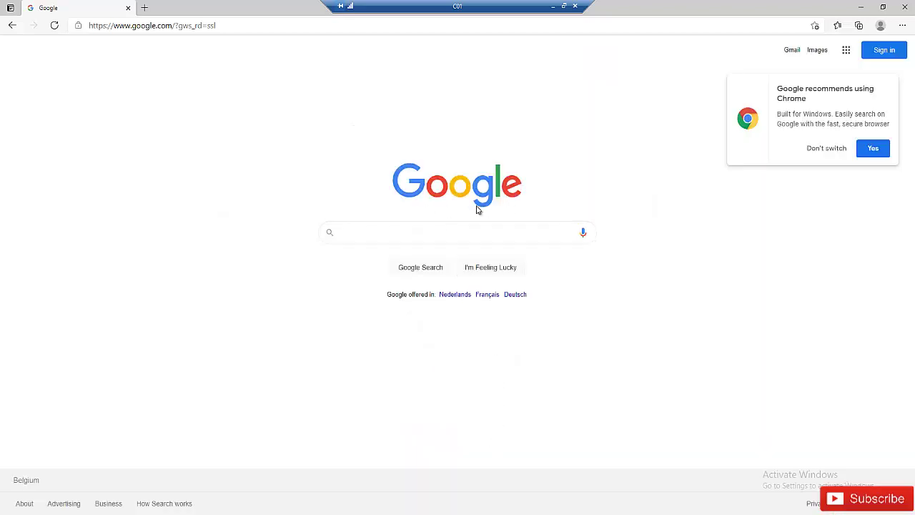
left_click(815, 151)
Search Google for 'microsoft edge'
left_click(412, 234)
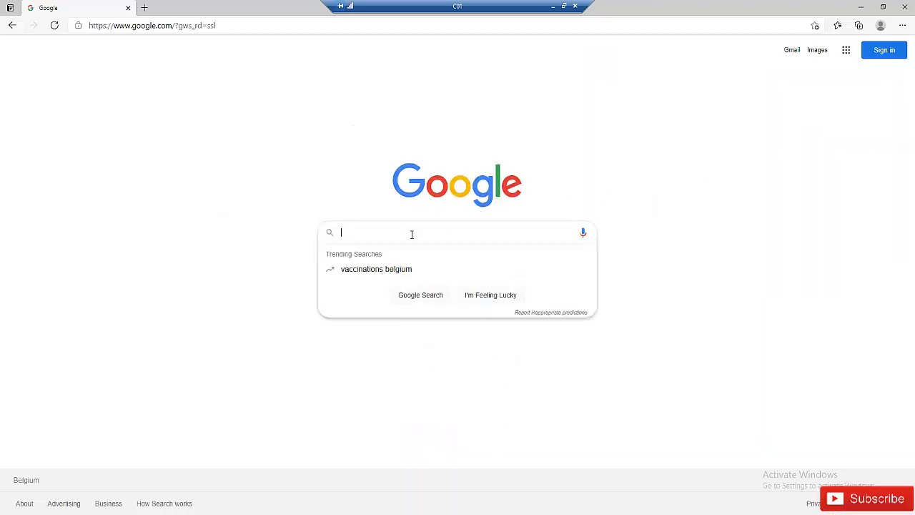
type("mdicr")
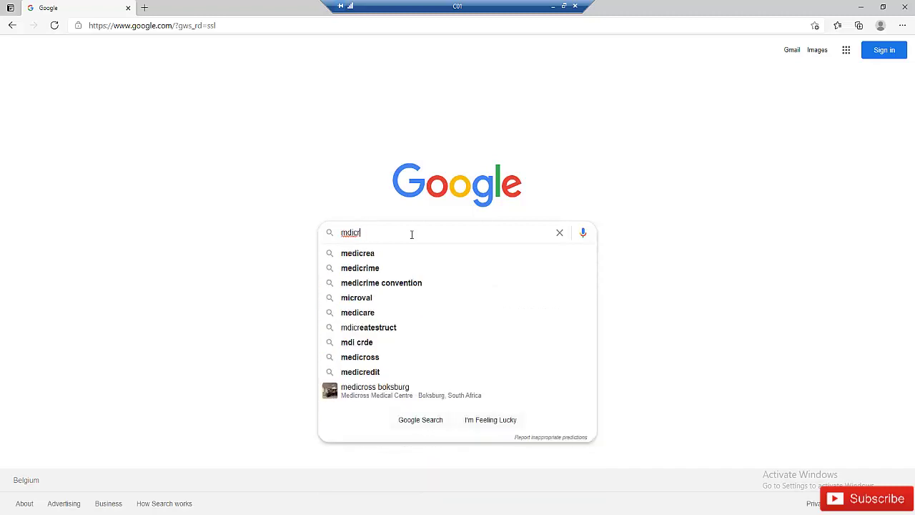
key("BackSpace")
key("BackSpace")
key("BackSpace")
type("icrosoft edge")
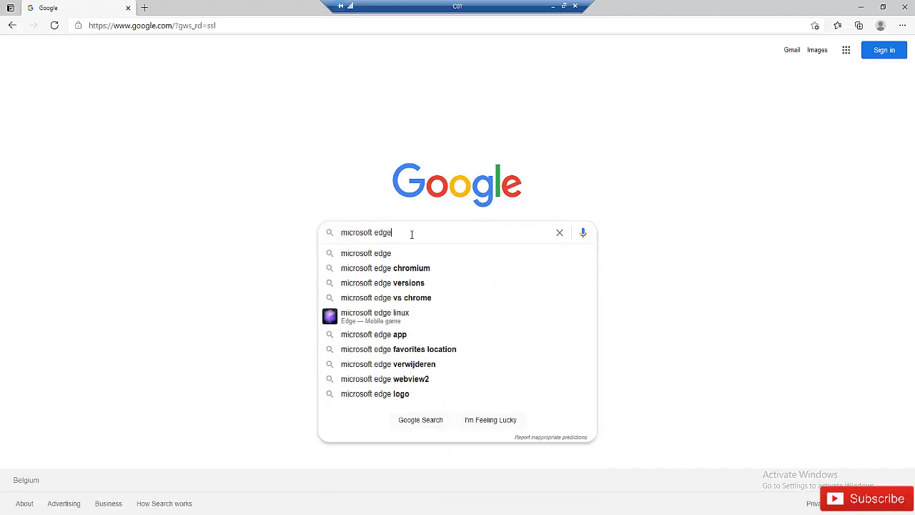
key("Return")
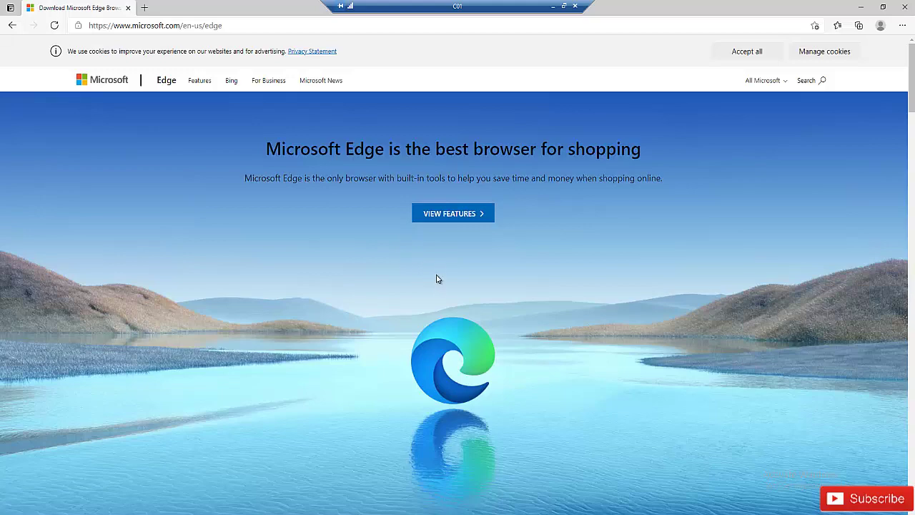
scroll(438, 283, "down", 2)
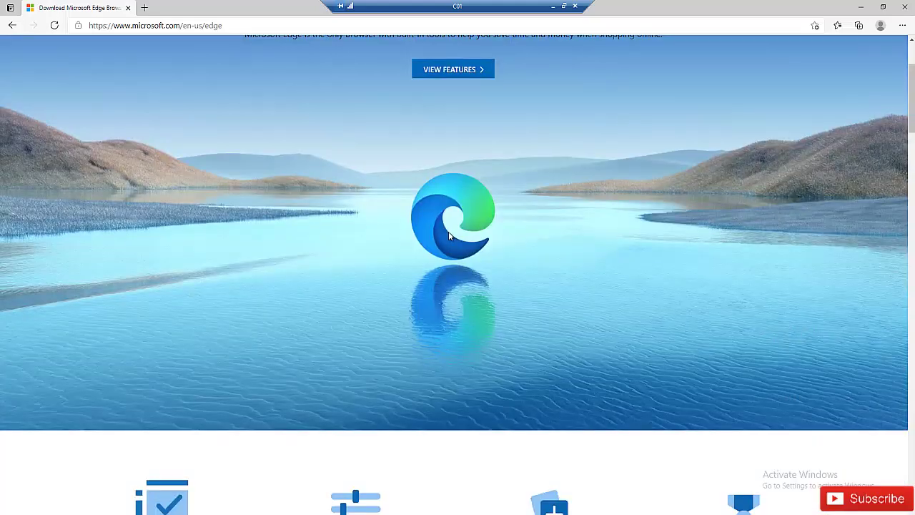
scroll(443, 257, "down", 4)
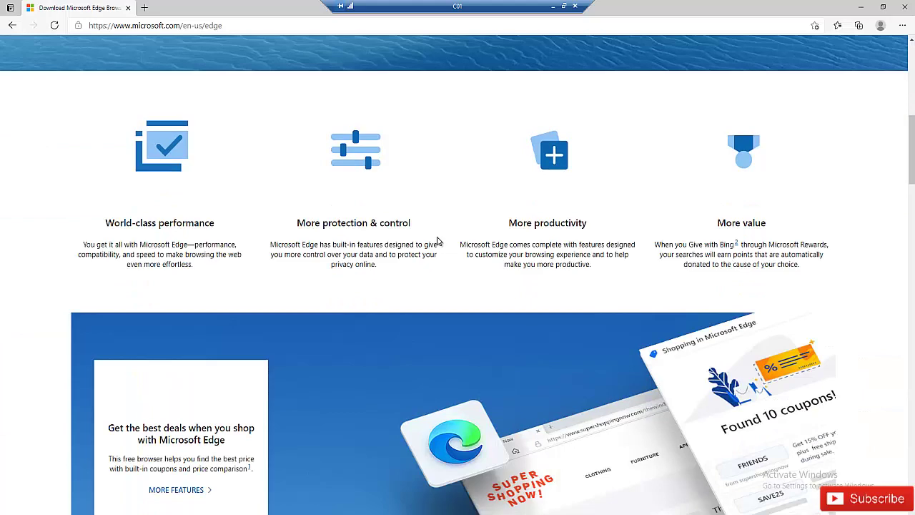
scroll(436, 236, "up", 4)
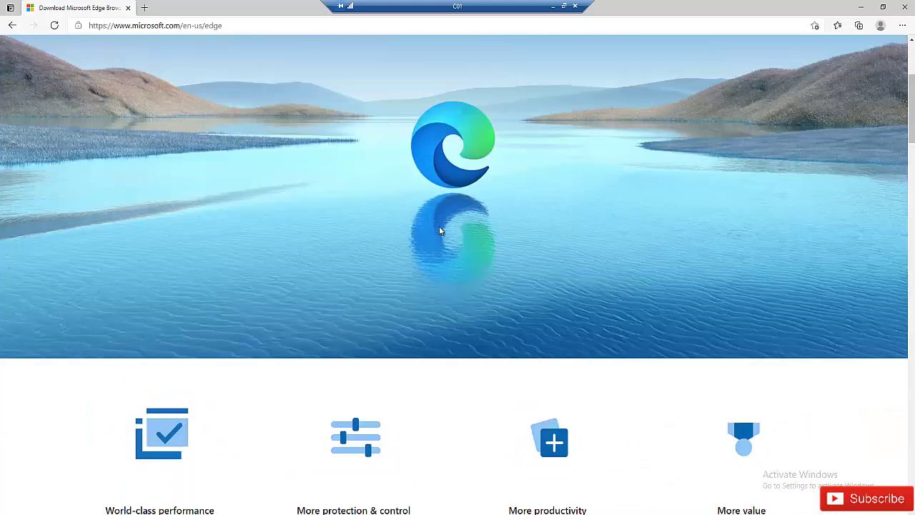
scroll(440, 226, "up", 3)
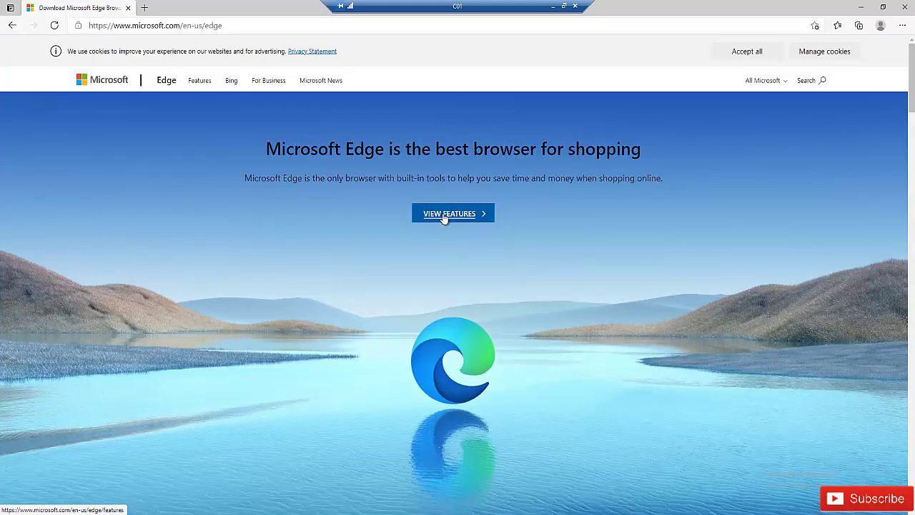